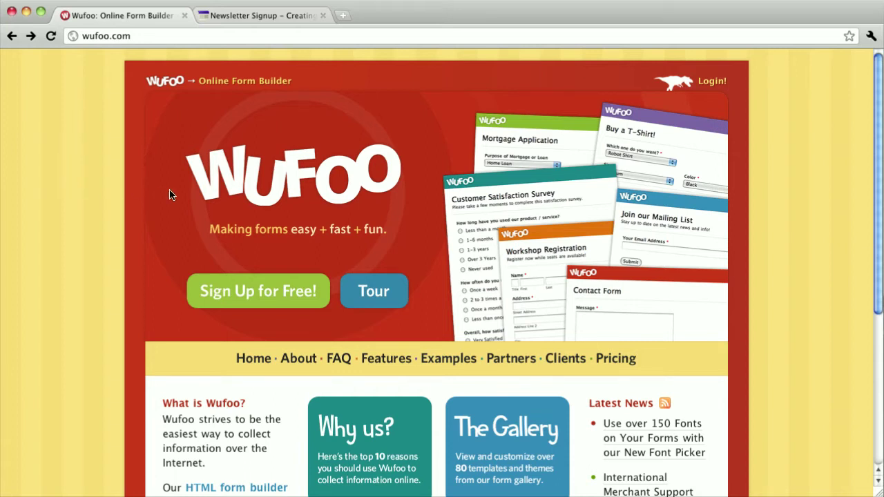
Open Wufoo's pricing page listing five plans, from free Gratis up to $199.95/month.
{"action": "left_click", "coordinate": [252, 297]}
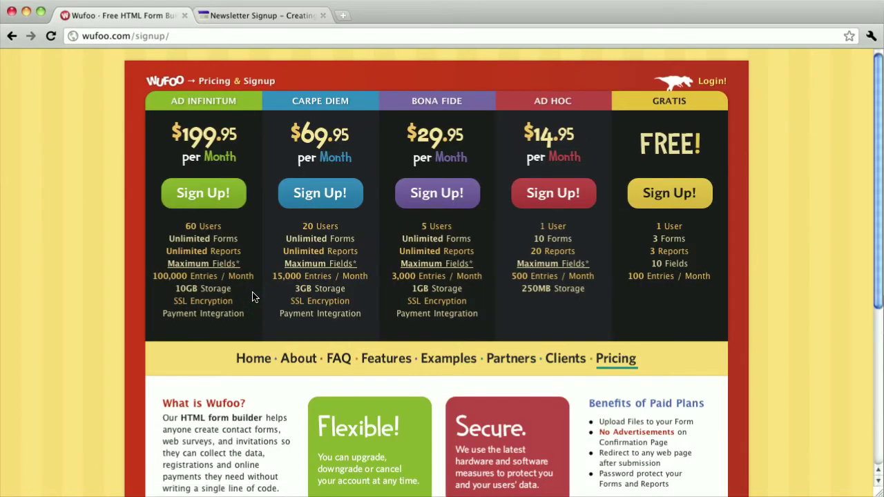
Sign up for the free Gratis plan and create the new Wufoo account.
{"action": "left_click", "coordinate": [676, 196]}
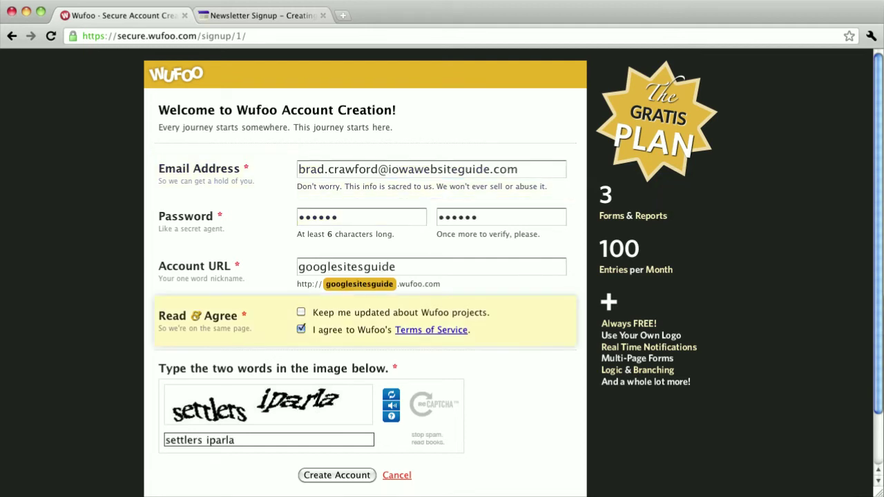
{"action": "left_click", "coordinate": [341, 476]}
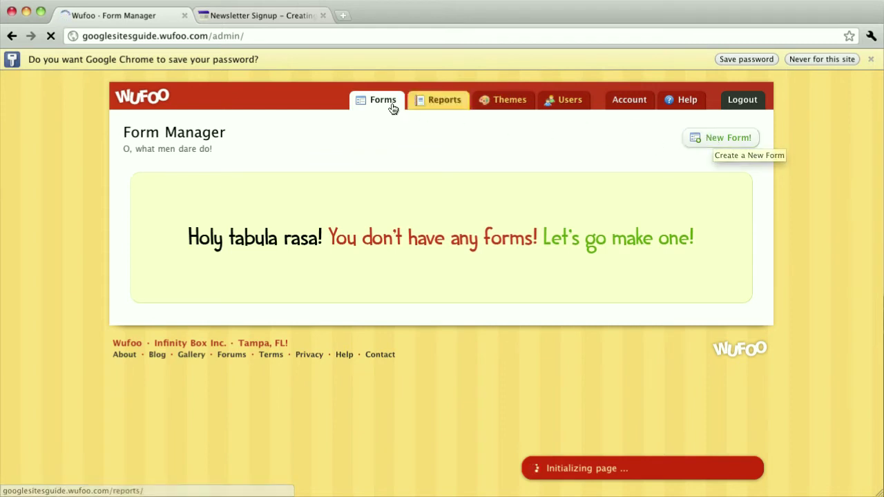
In the form gallery, preview Contact Form, then browse Online Orders to the Newspaper Subscription template.
{"action": "left_click", "coordinate": [725, 140]}
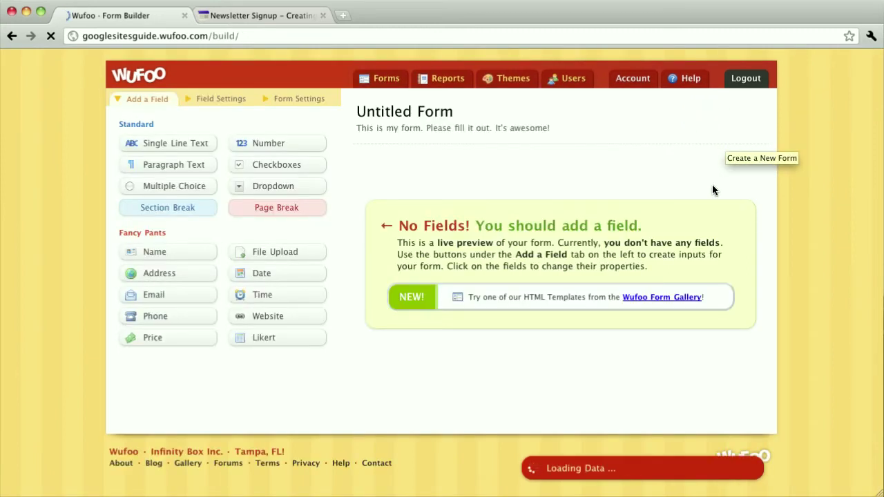
{"action": "left_click", "coordinate": [664, 298]}
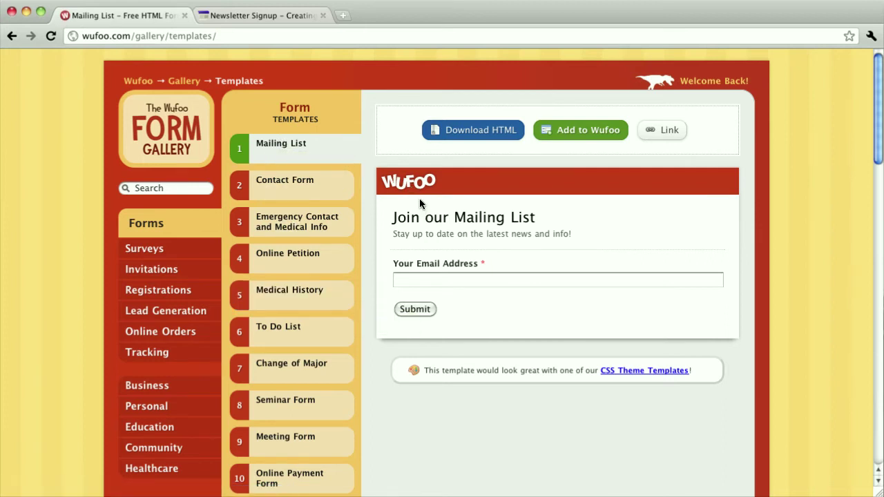
{"action": "left_click", "coordinate": [311, 184]}
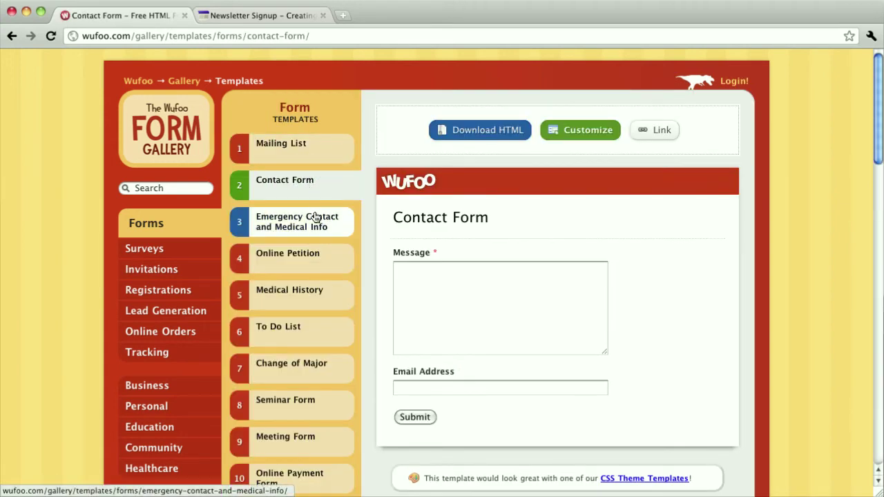
{"action": "left_click", "coordinate": [166, 329]}
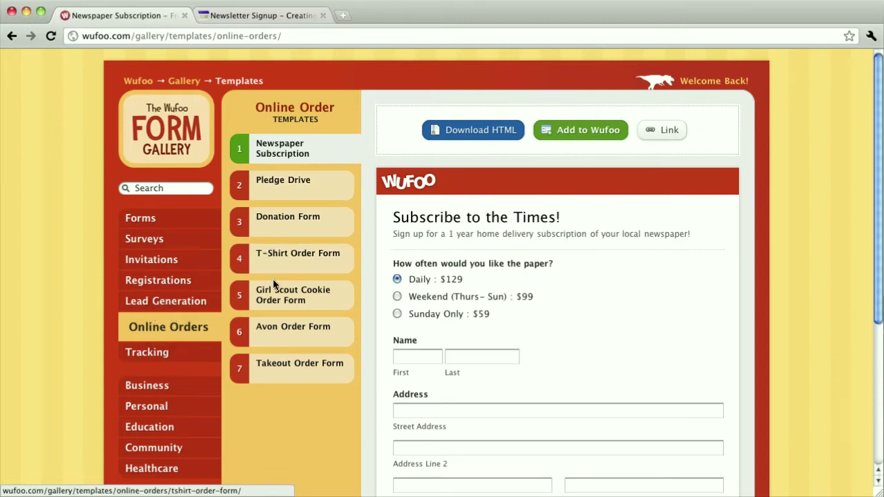
{"action": "scroll", "coordinate": [171, 340], "scroll_direction": "down", "scroll_amount": 1}
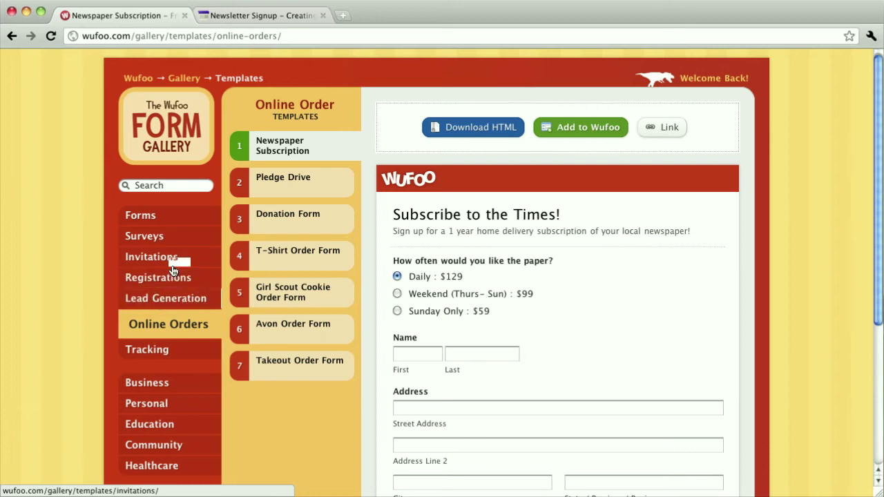
Start a new blank form from the Form Manager and add an Email field.
{"action": "left_click", "coordinate": [139, 79]}
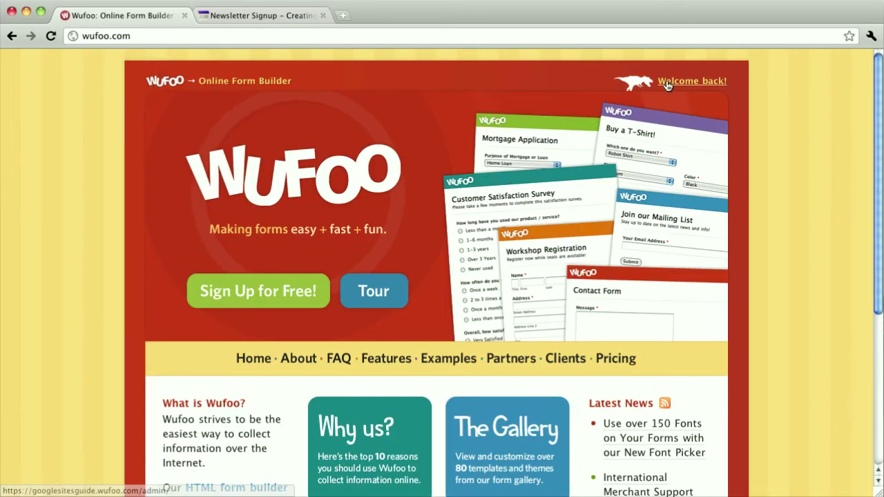
{"action": "left_click", "coordinate": [673, 81]}
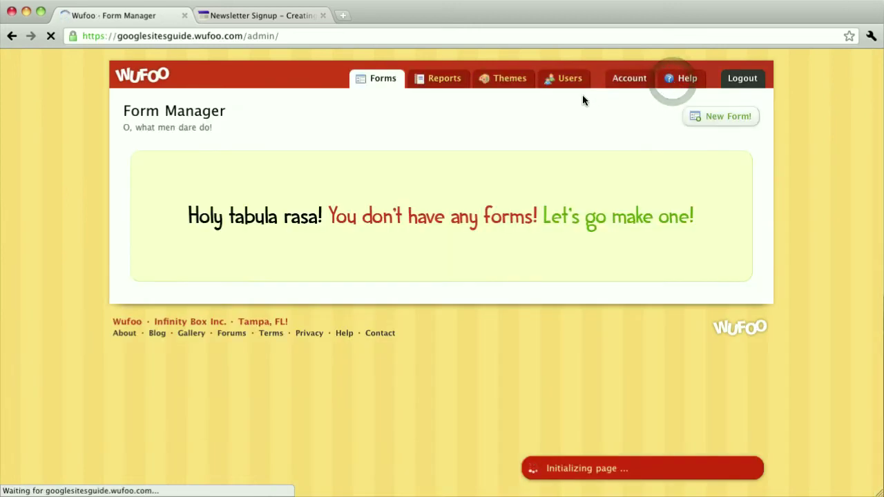
{"action": "left_click", "coordinate": [718, 116]}
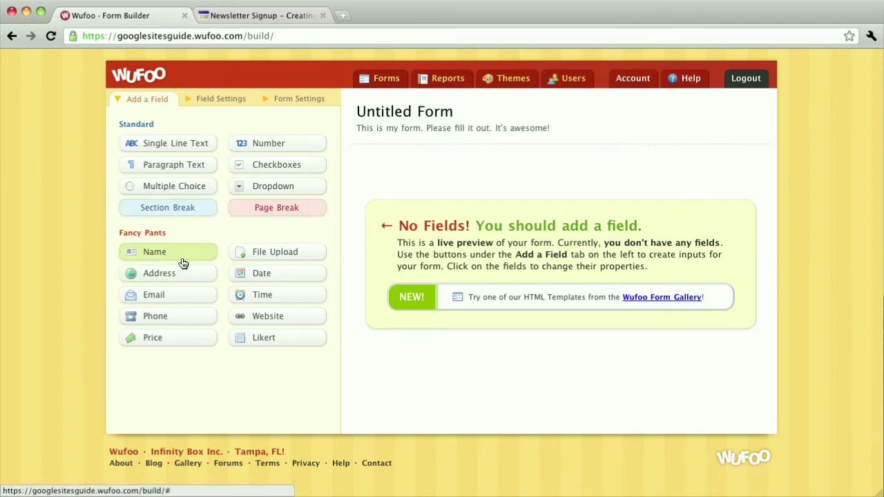
{"action": "mouse_move", "coordinate": [163, 295]}
{"action": "left_mouse_down"}
{"action": "mouse_move", "coordinate": [310, 210]}
{"action": "mouse_move", "coordinate": [421, 174]}
{"action": "left_mouse_up"}
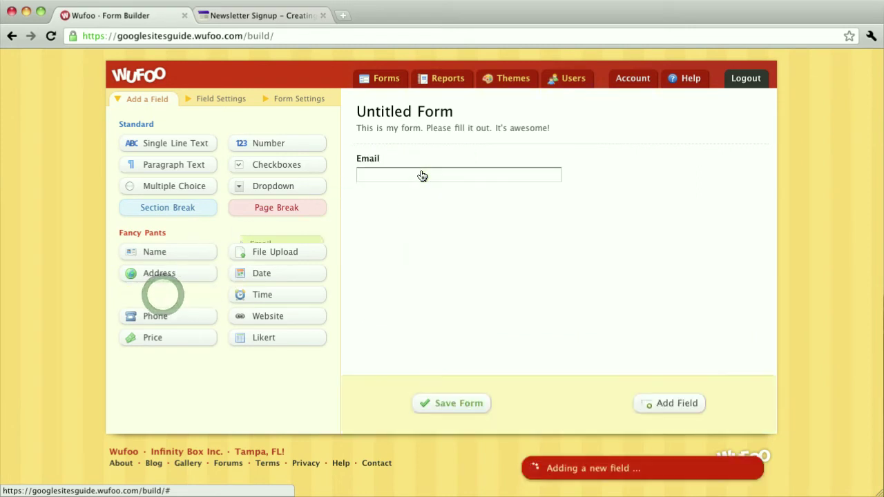
{"action": "left_click", "coordinate": [421, 173]}
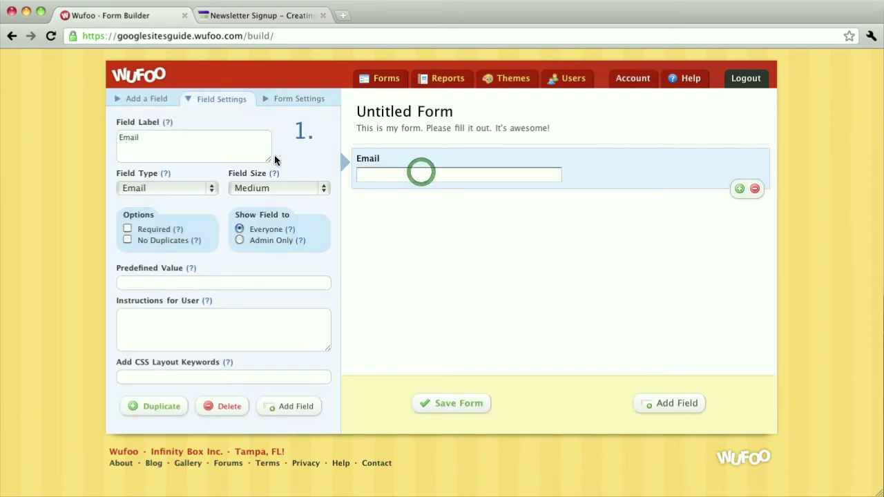
{"action": "left_click", "coordinate": [377, 167]}
Label the field 'Email Address', make it required, and add 'We dislike spam as much as you!' instructions.
{"action": "left_click", "coordinate": [222, 137]}
{"action": "type", "text": "Add"}
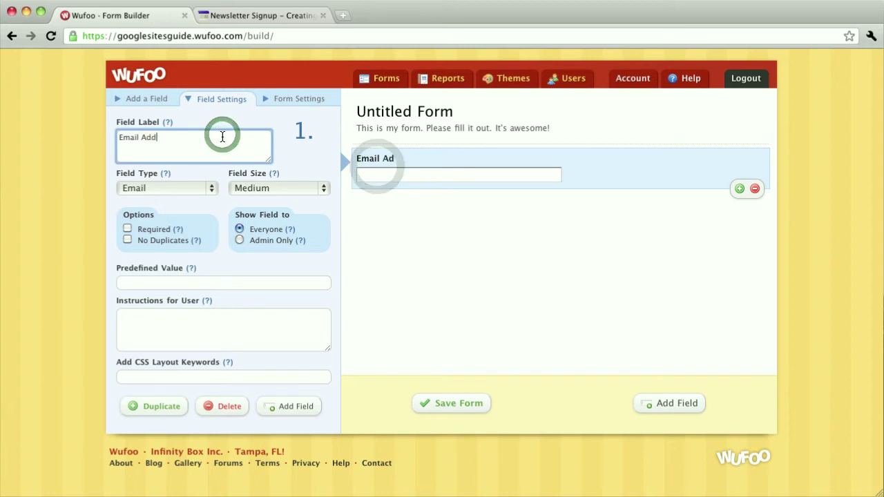
{"action": "type", "text": "ress"}
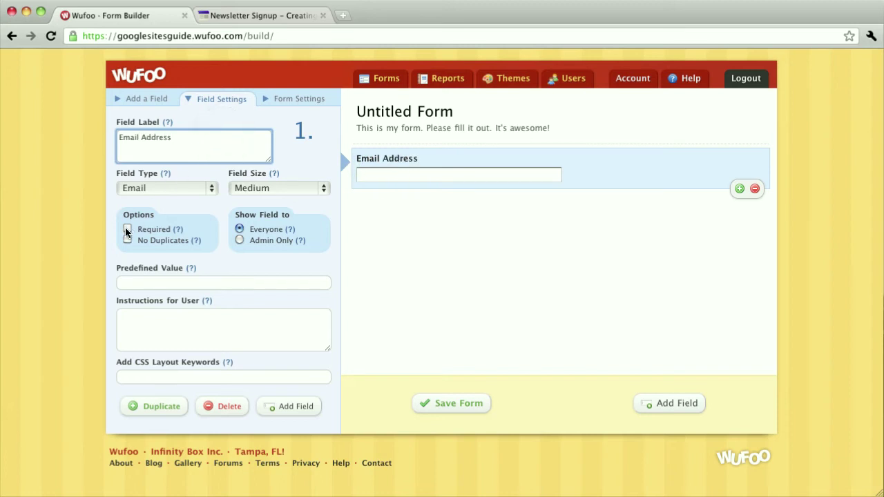
{"action": "left_click", "coordinate": [127, 230]}
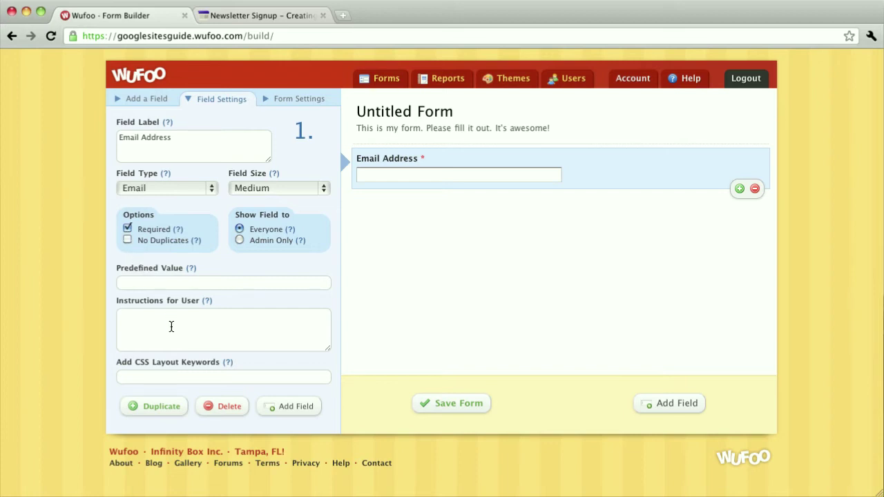
{"action": "left_click", "coordinate": [171, 326]}
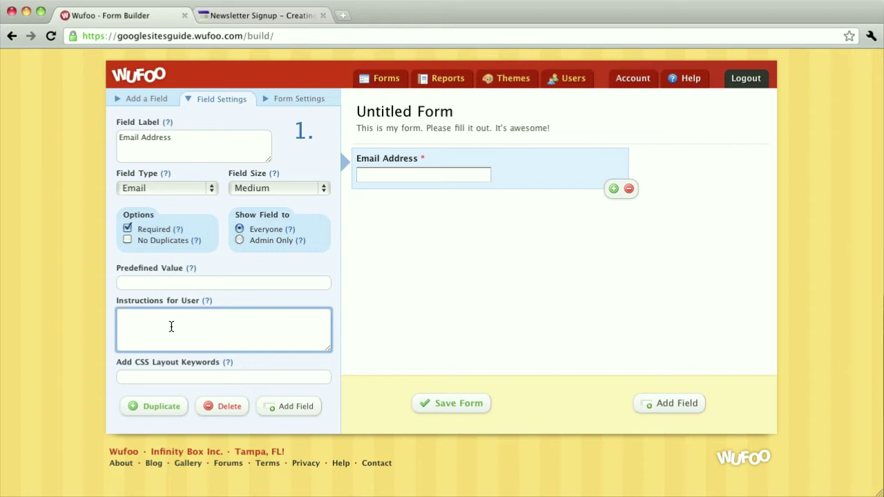
{"action": "type", "text": "We e"}
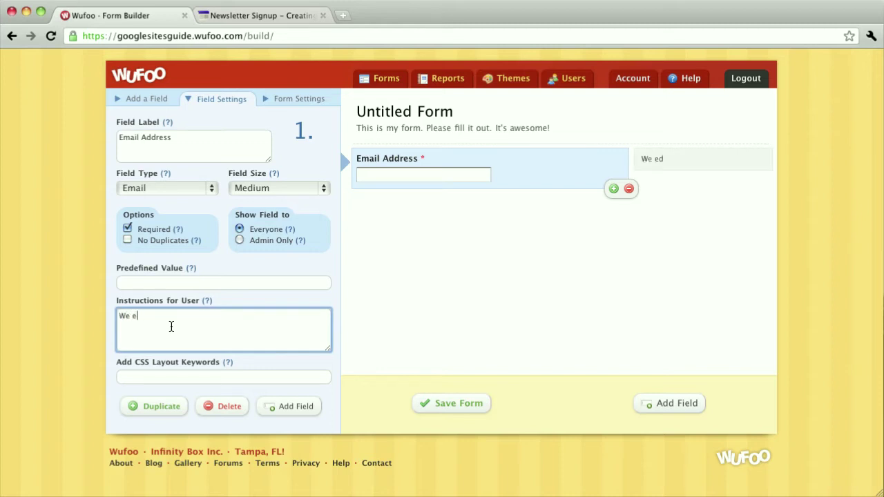
{"action": "key", "text": "BackSpace"}
{"action": "type", "text": "dislike spa"}
{"action": "type", "text": "m as much as "}
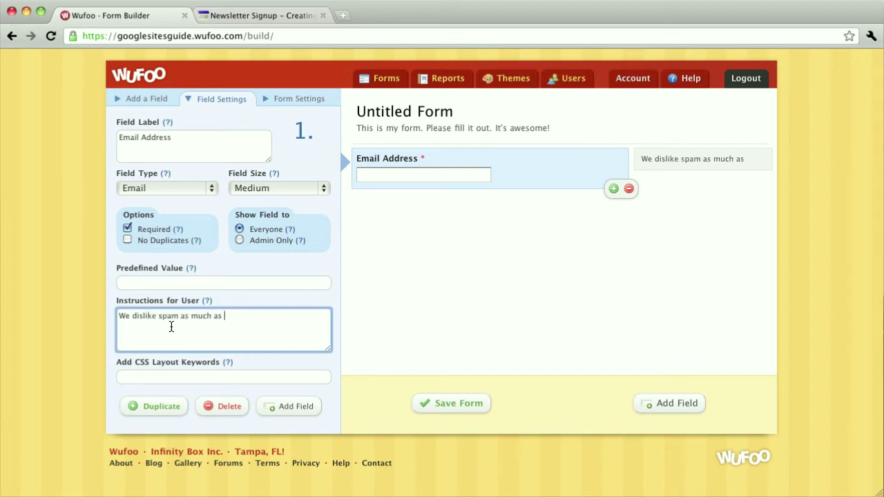
{"action": "type", "text": "you!"}
Name the form 'Join our mailing list' and paste in its new description.
{"action": "left_click", "coordinate": [394, 115]}
{"action": "left_click", "coordinate": [261, 130]}
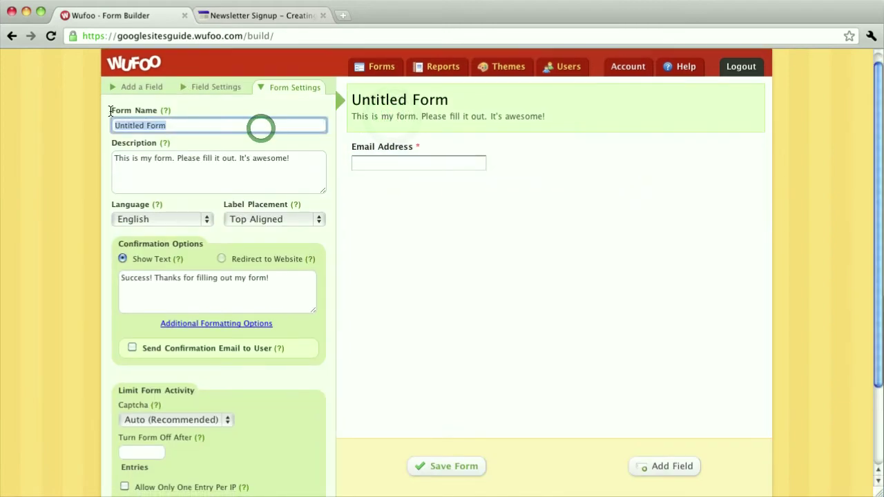
{"action": "type", "text": "Join our ma"}
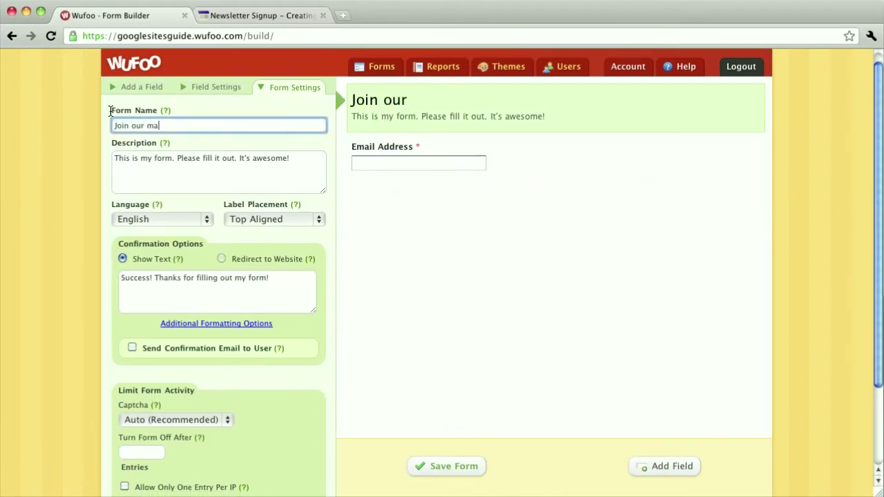
{"action": "type", "text": "iling li"}
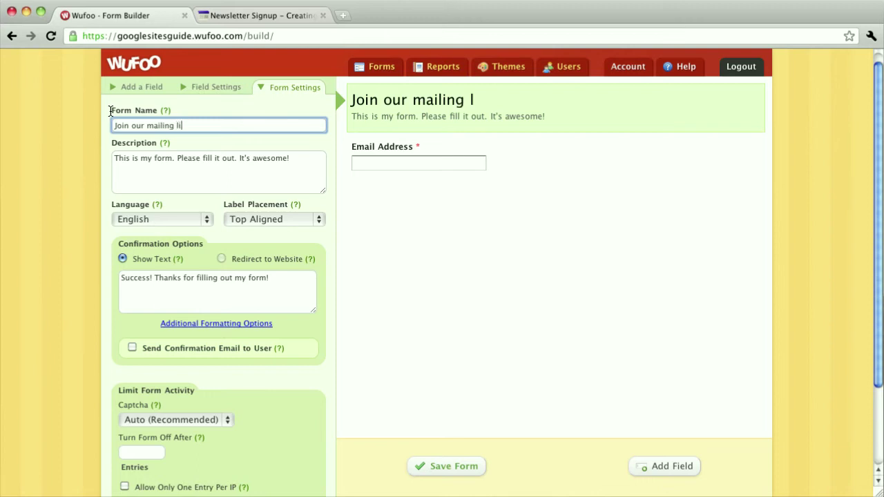
{"action": "type", "text": "st"}
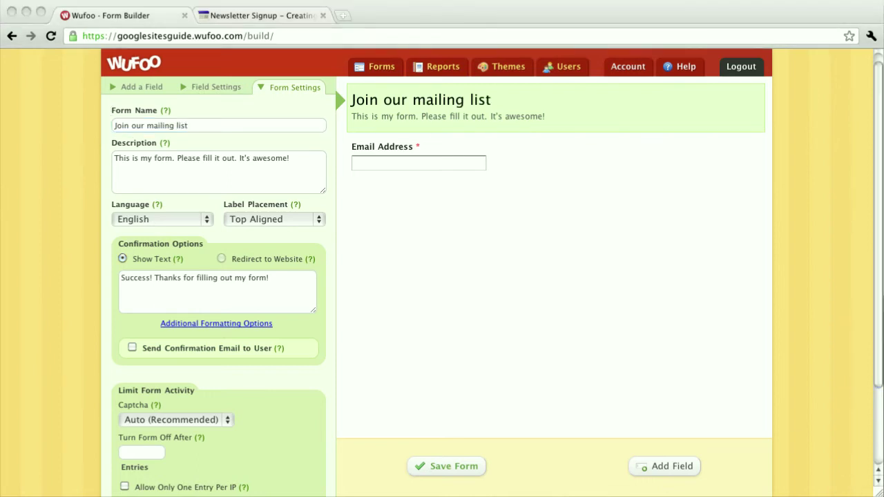
{"action": "triple_click", "coordinate": [163, 170]}
{"action": "type", "text": "Stay up to date on the latest news and info related to Google Sites, the website building workshops, and local food in Iowa"}
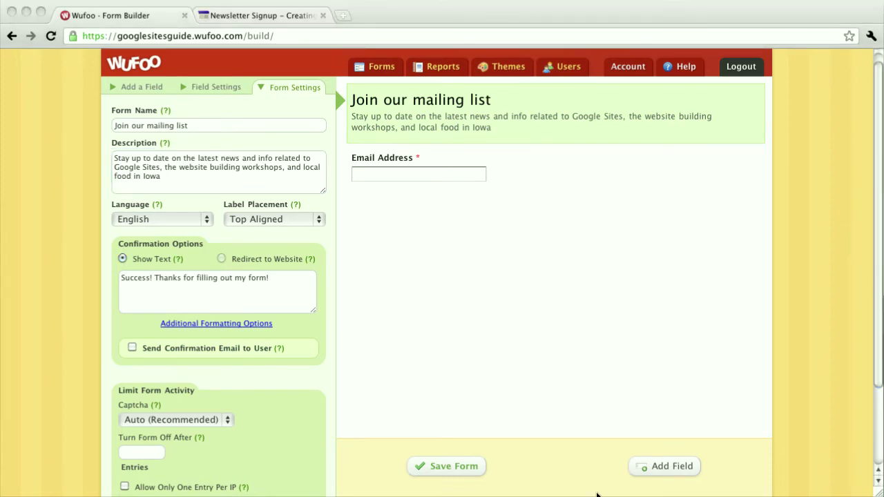
{"action": "left_click", "coordinate": [210, 296]}
Paste a thank-you success message and email confirmations to the Email Address field, reply-to stiowarcd.org.
{"action": "triple_click", "coordinate": [235, 296]}
{"action": "key", "text": "super+v"}
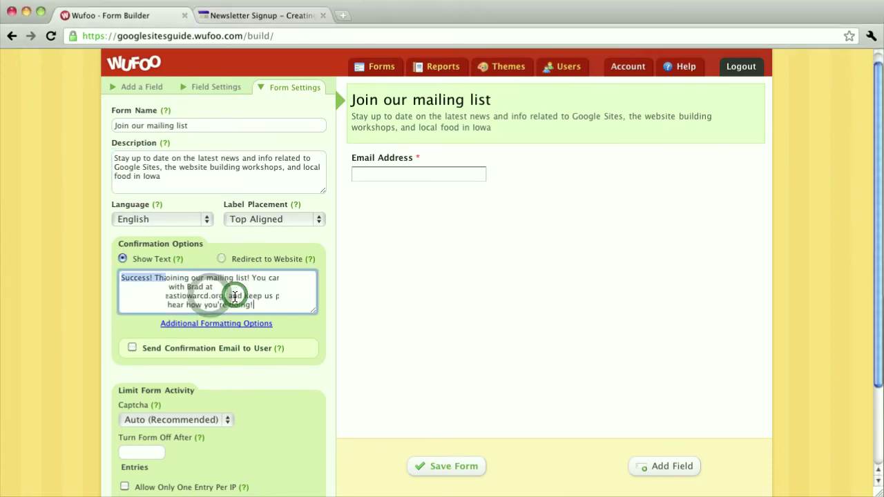
{"action": "left_click", "coordinate": [130, 348]}
{"action": "left_click", "coordinate": [195, 368]}
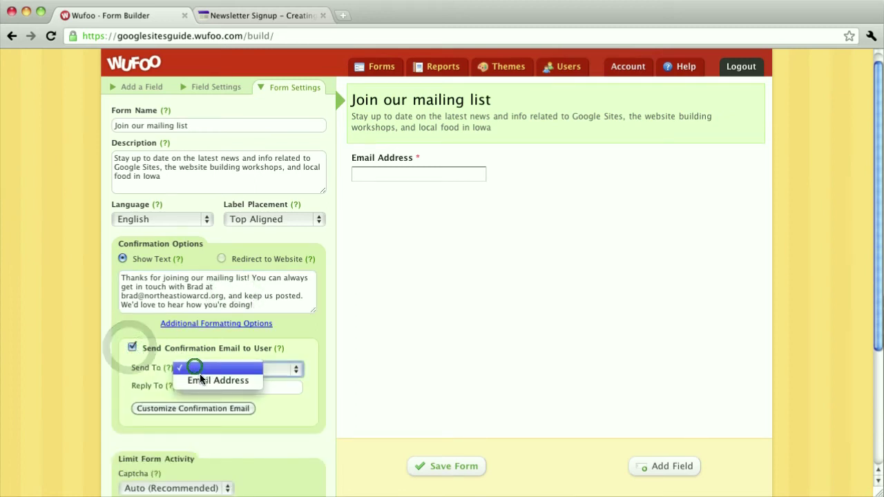
{"action": "left_click", "coordinate": [200, 380]}
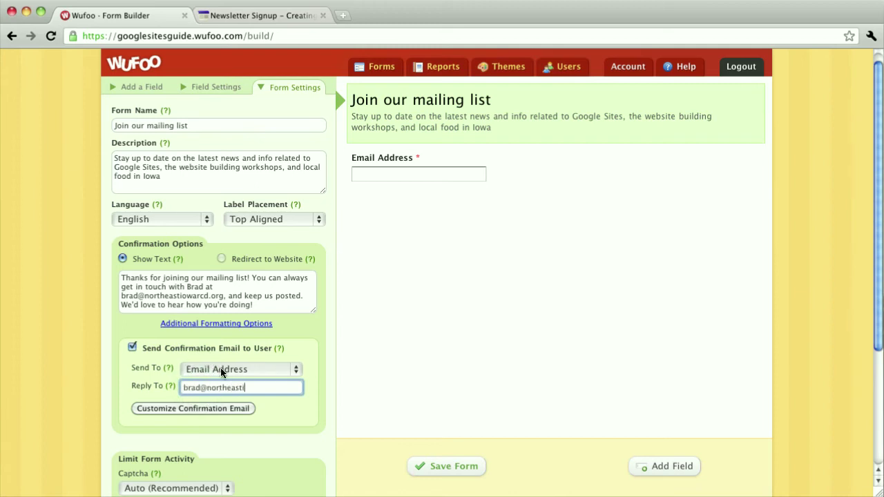
{"action": "type", "text": "stiowarcd.org"}
Review the customized confirmation email settings and save the form.
{"action": "left_click", "coordinate": [159, 407]}
{"action": "left_click", "coordinate": [436, 217]}
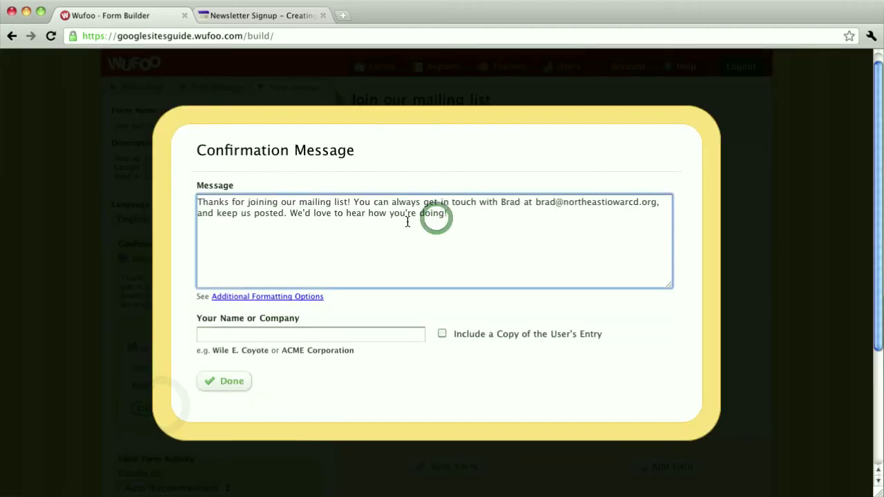
{"action": "left_click", "coordinate": [247, 337]}
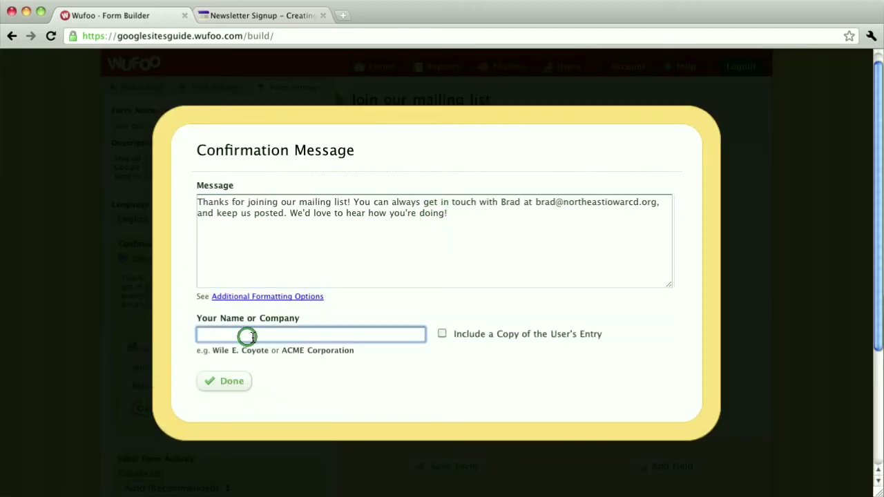
{"action": "left_click", "coordinate": [230, 383]}
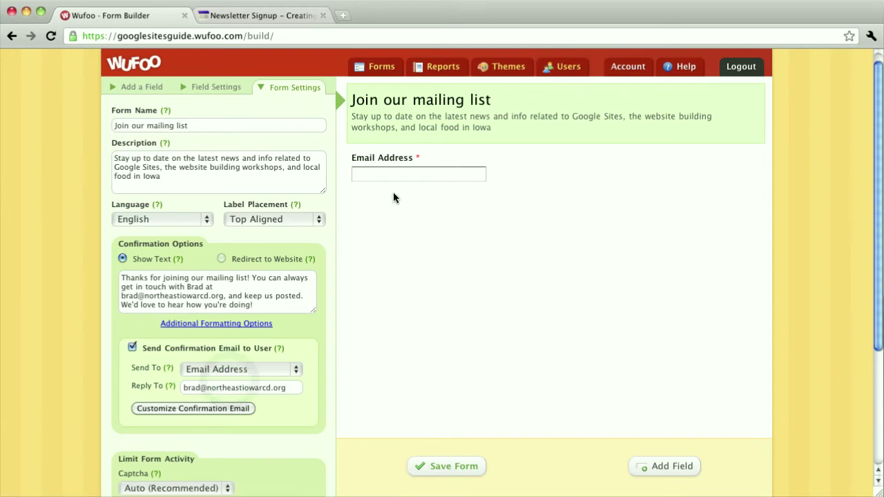
{"action": "left_click", "coordinate": [446, 472]}
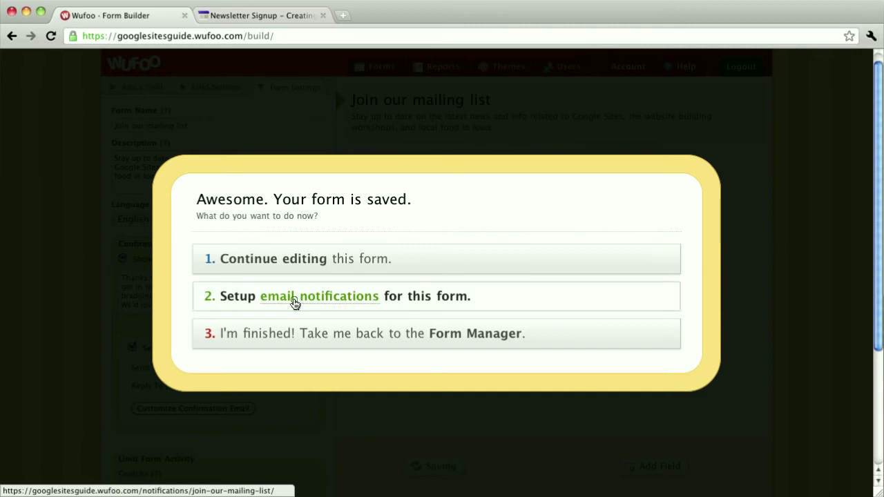
Send new-entry notifications to your .org inbox, with Reply To set to Email Address.
{"action": "left_click", "coordinate": [295, 302]}
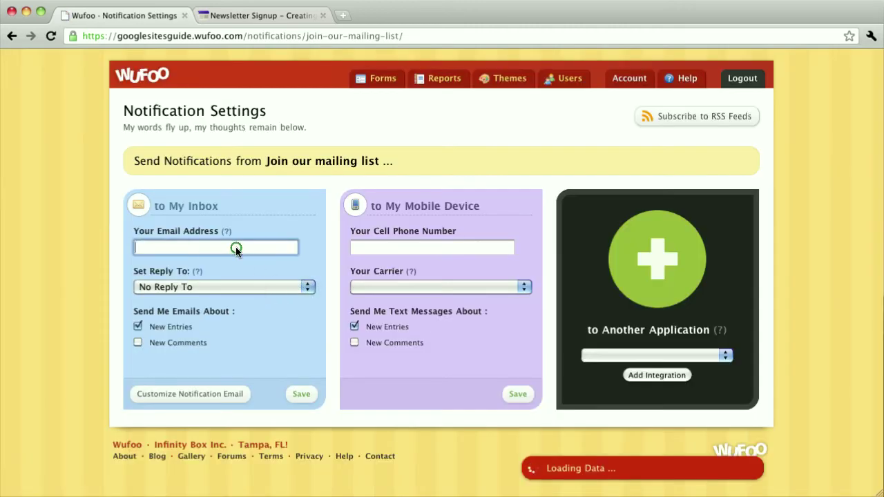
{"action": "left_click", "coordinate": [236, 249]}
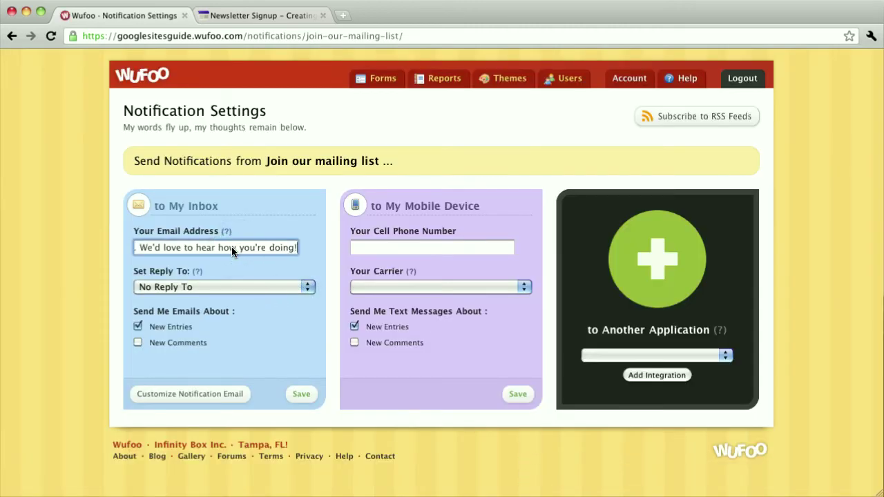
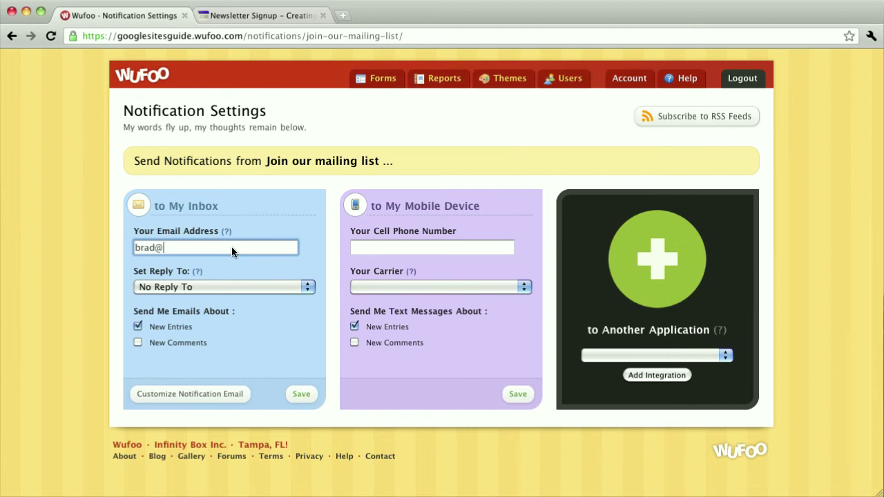
{"action": "left_click", "coordinate": [186, 248]}
{"action": "left_click", "coordinate": [174, 286]}
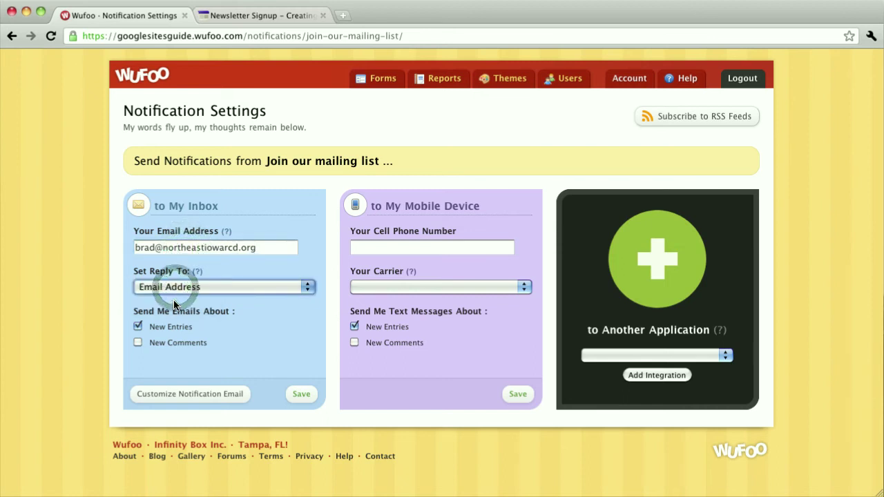
Change the notification email's sender name from Wufoo to 'Mailing List Signup'.
{"action": "left_click", "coordinate": [235, 399]}
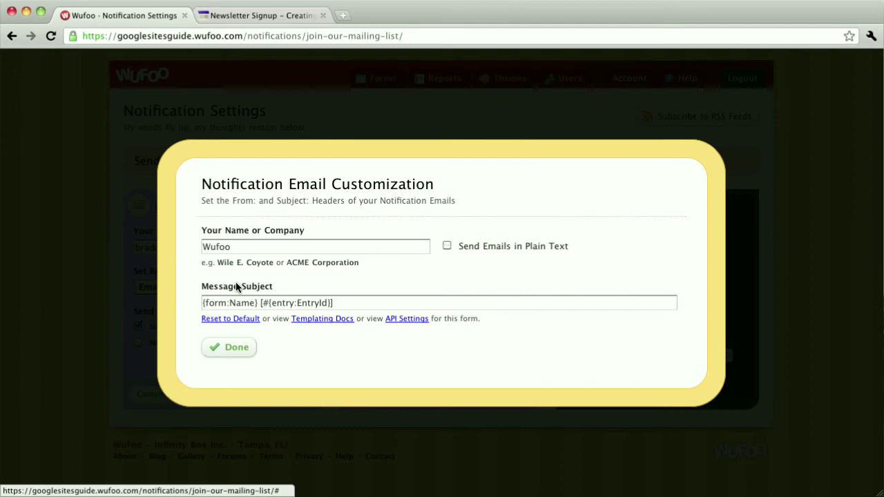
{"action": "double_click", "coordinate": [240, 250]}
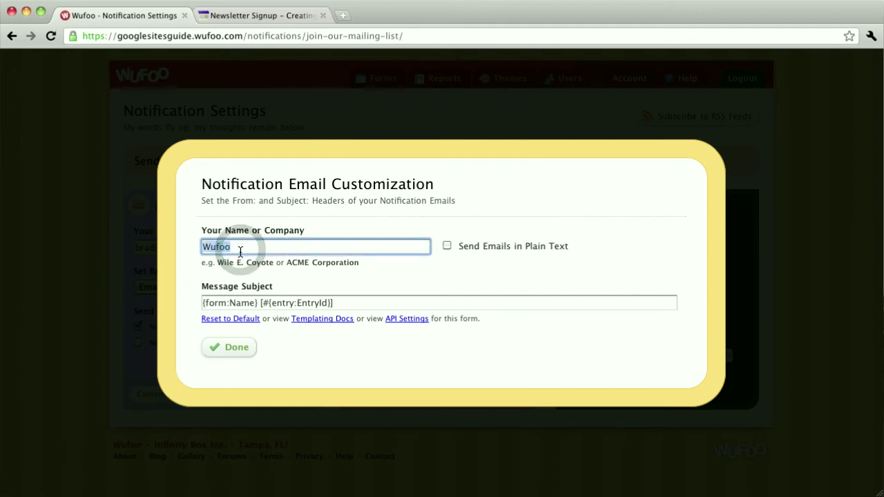
{"action": "type", "text": "Mailing List "}
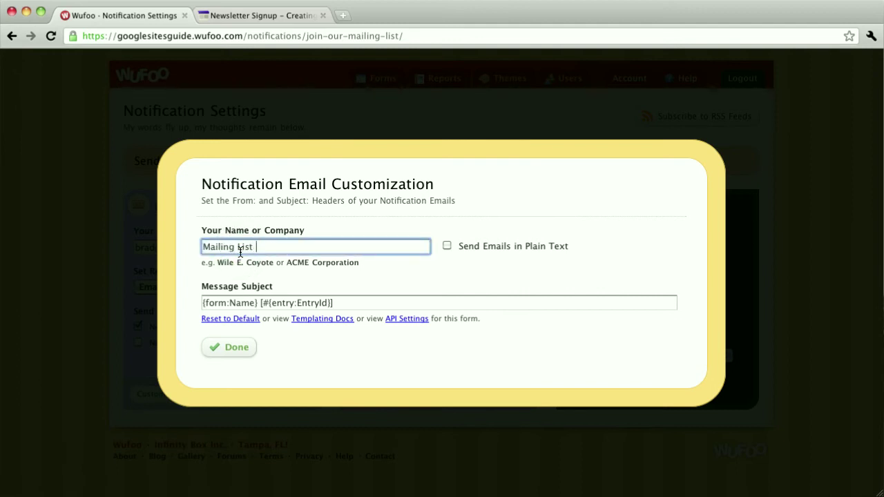
{"action": "type", "text": "Signup"}
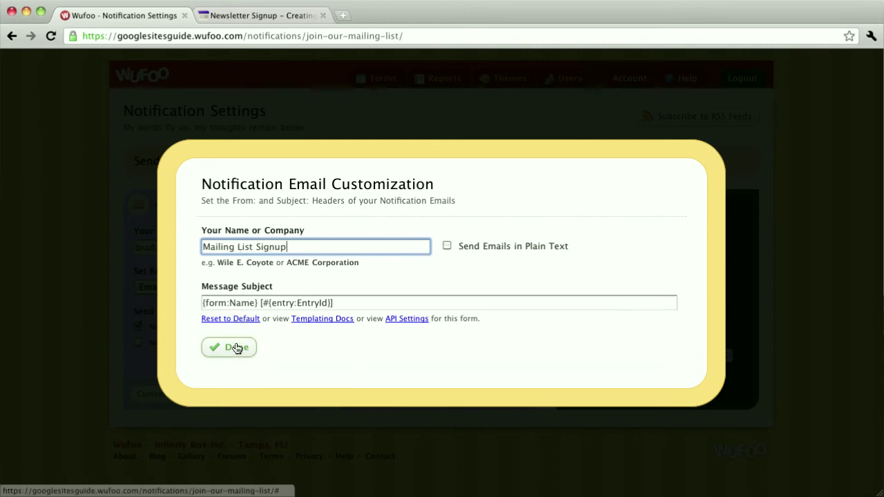
{"action": "left_click", "coordinate": [236, 349]}
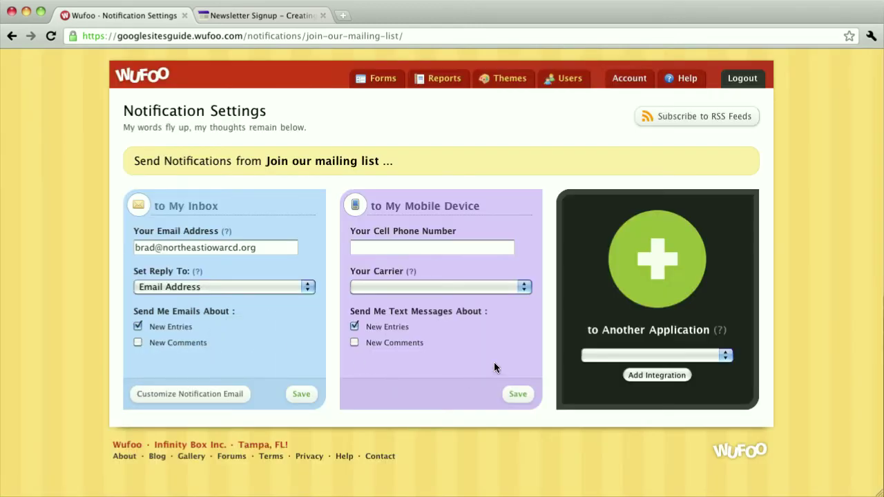
Add and then remove a MailChimp integration, and save the inbox notification settings.
{"action": "left_click", "coordinate": [641, 355]}
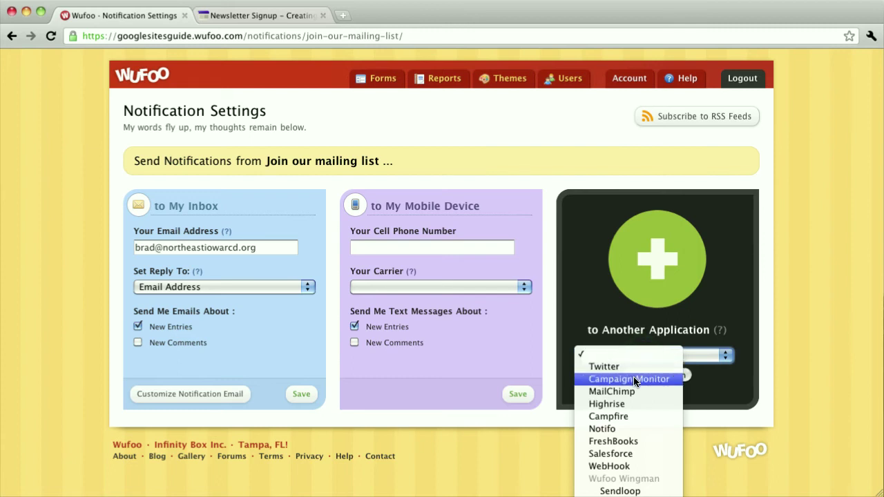
{"action": "left_click", "coordinate": [632, 394]}
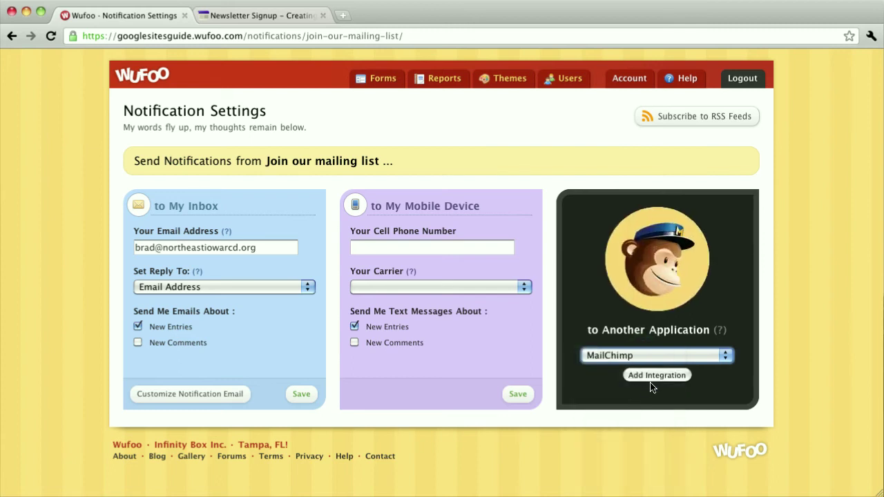
{"action": "left_click", "coordinate": [654, 376]}
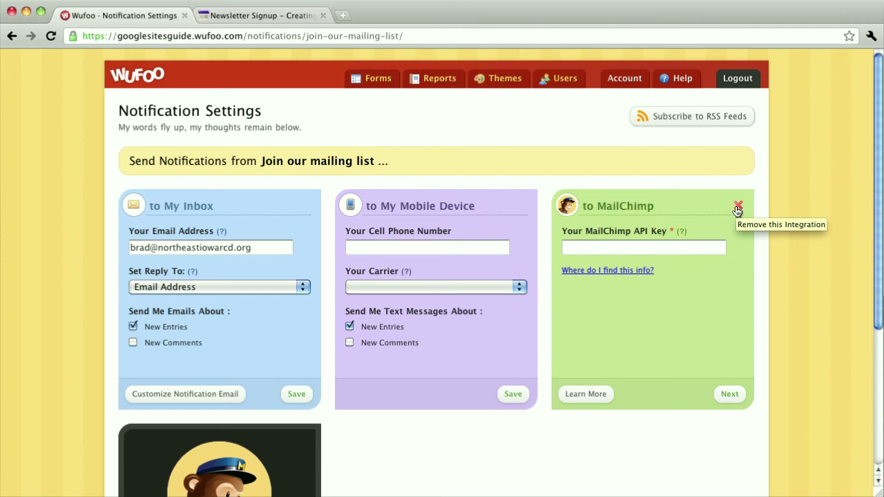
{"action": "left_click", "coordinate": [738, 209]}
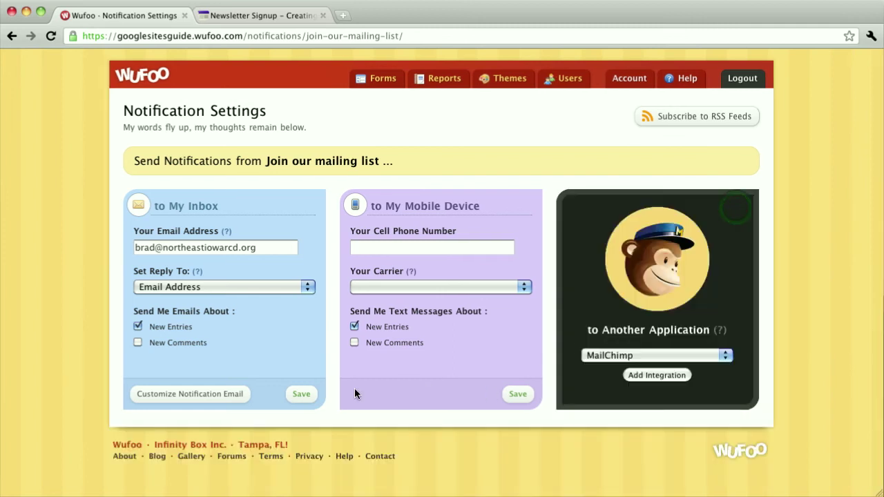
{"action": "left_click", "coordinate": [301, 392]}
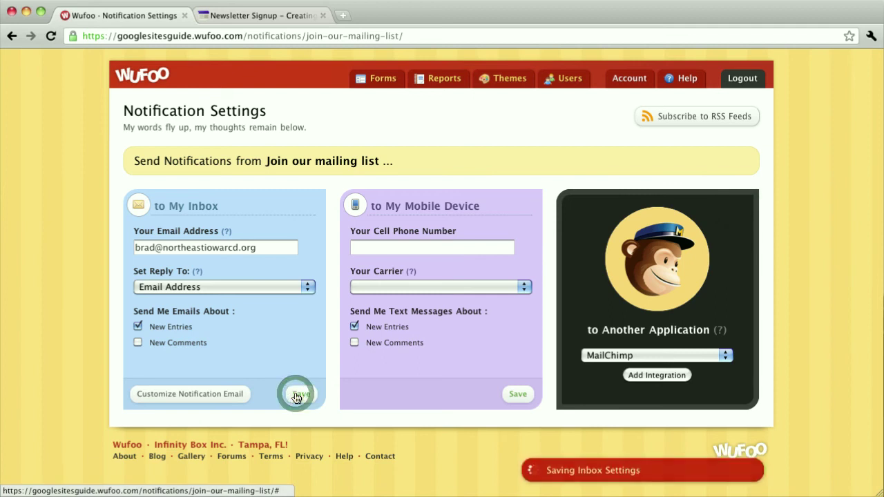
Copy the iframe version of the 'Join our mailing list' form's embed code.
{"action": "left_click", "coordinate": [377, 82]}
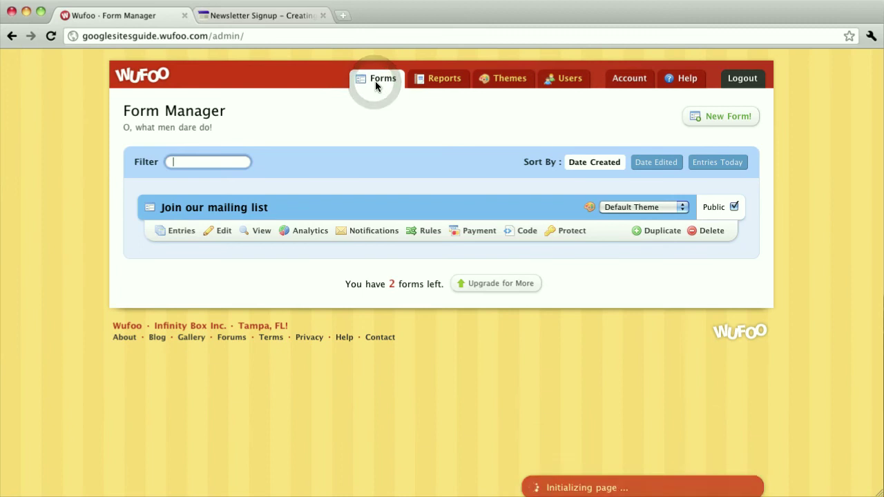
{"action": "left_click", "coordinate": [524, 236]}
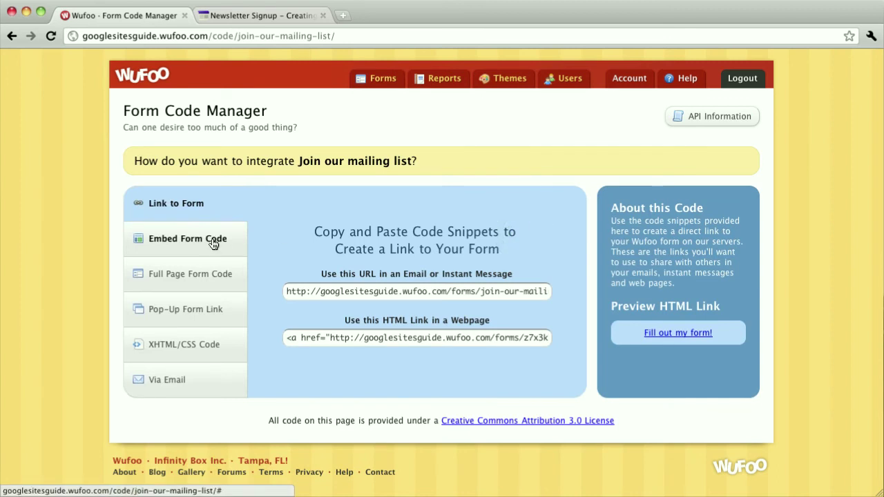
{"action": "left_click", "coordinate": [166, 243]}
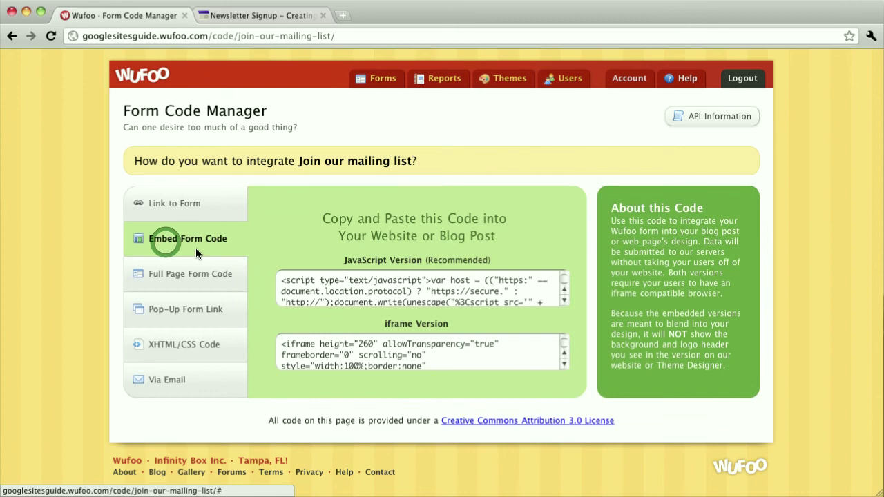
{"action": "left_click", "coordinate": [407, 292]}
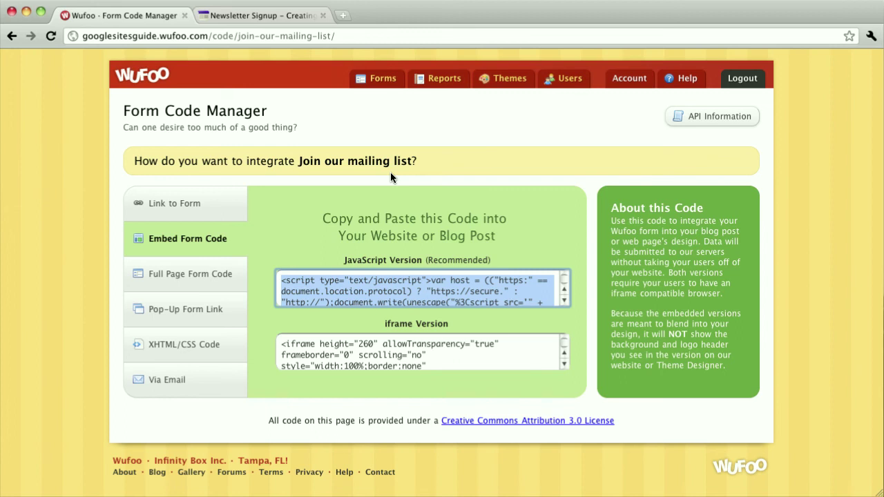
{"action": "left_click", "coordinate": [413, 351]}
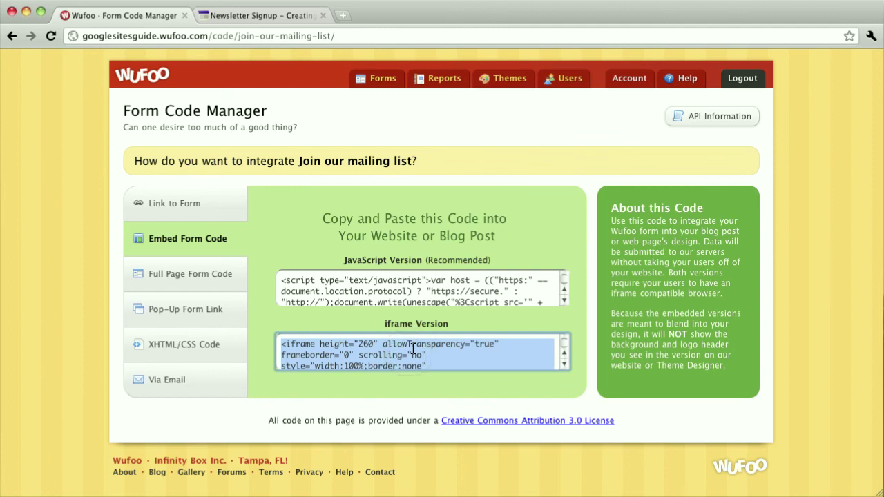
{"action": "right_click", "coordinate": [420, 348]}
{"action": "left_click", "coordinate": [432, 347]}
Paste the Wufoo iframe code into the Newsletter Signup page's HTML source and update.
{"action": "left_click", "coordinate": [245, 18]}
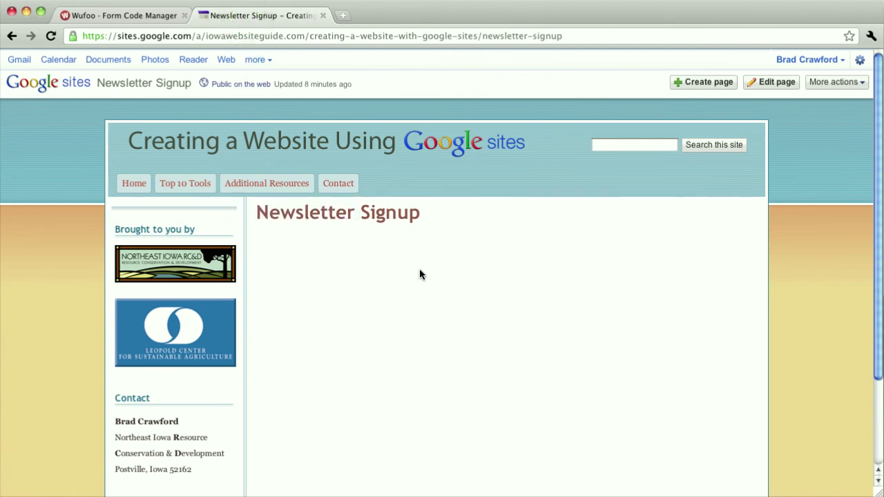
{"action": "left_click", "coordinate": [767, 83]}
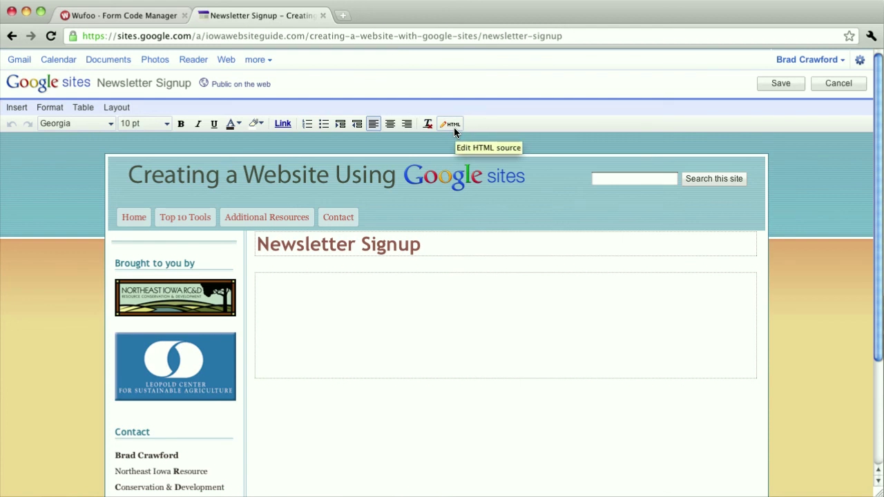
{"action": "left_click", "coordinate": [454, 127]}
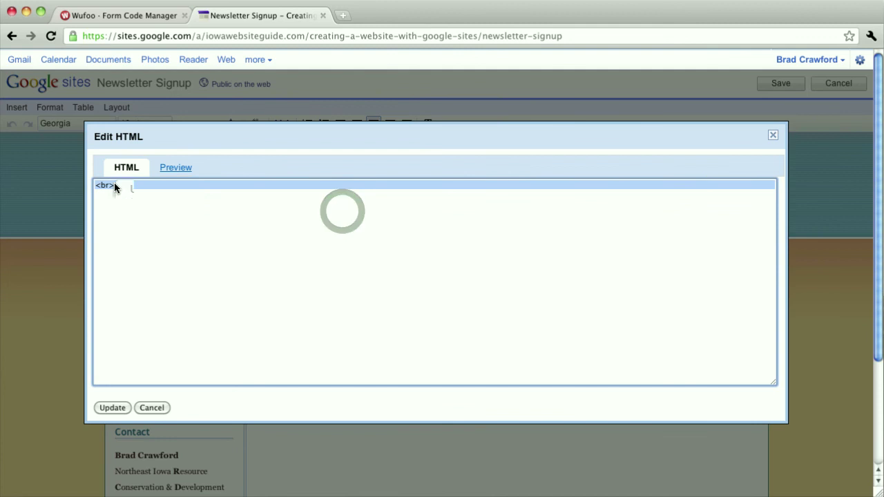
{"action": "right_click", "coordinate": [114, 183]}
{"action": "left_click", "coordinate": [142, 250]}
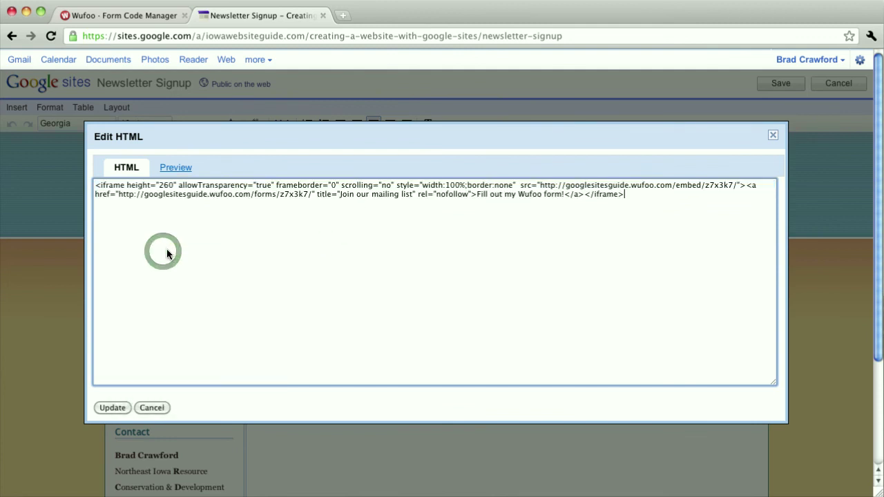
{"action": "left_click", "coordinate": [112, 408]}
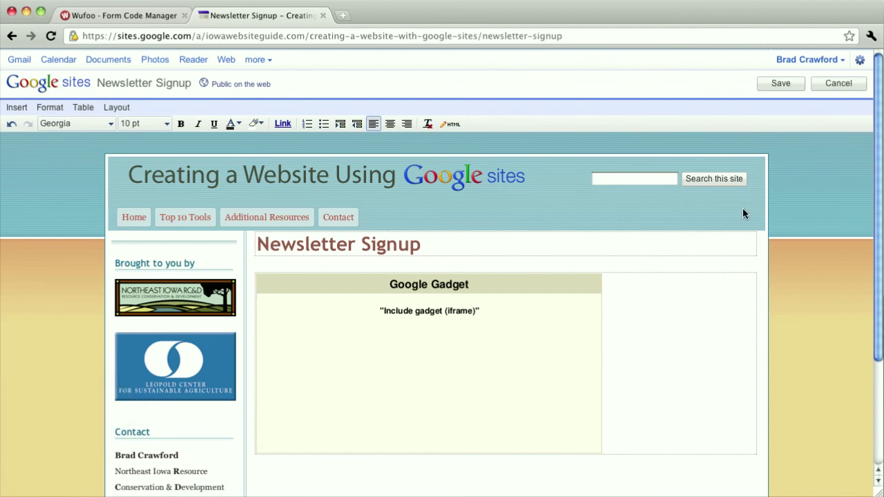
{"action": "left_click", "coordinate": [781, 84]}
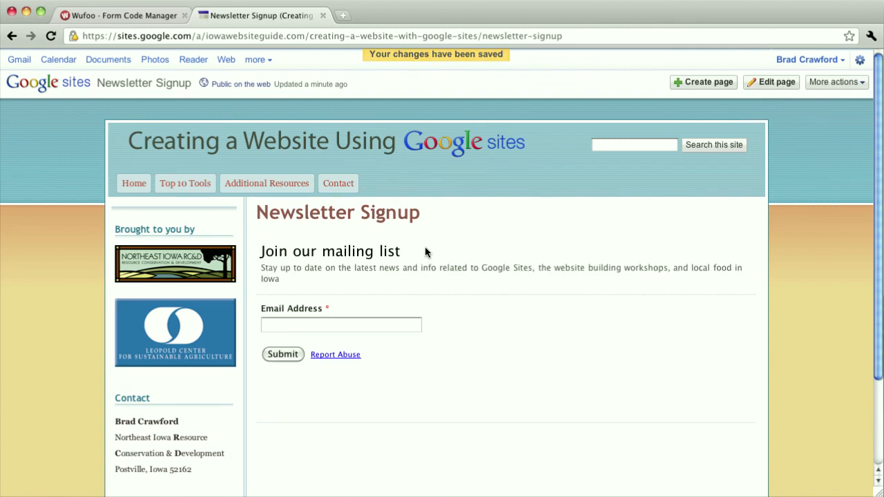
{"action": "left_click", "coordinate": [385, 330]}
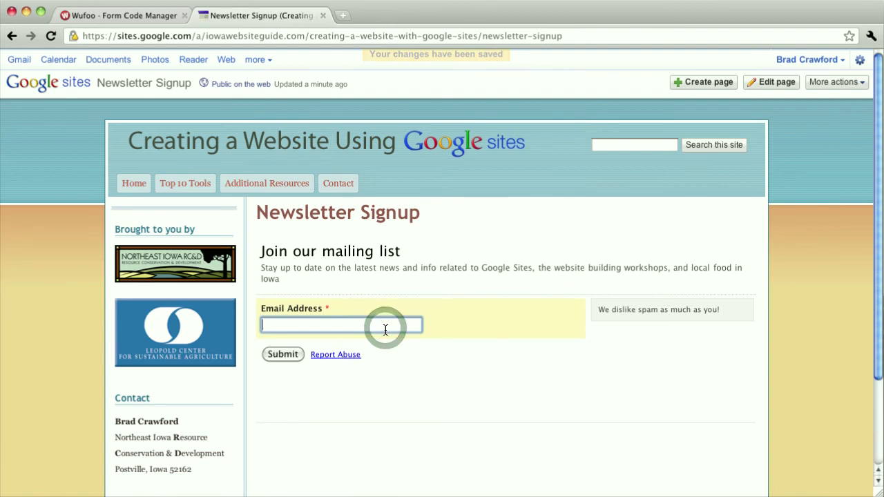
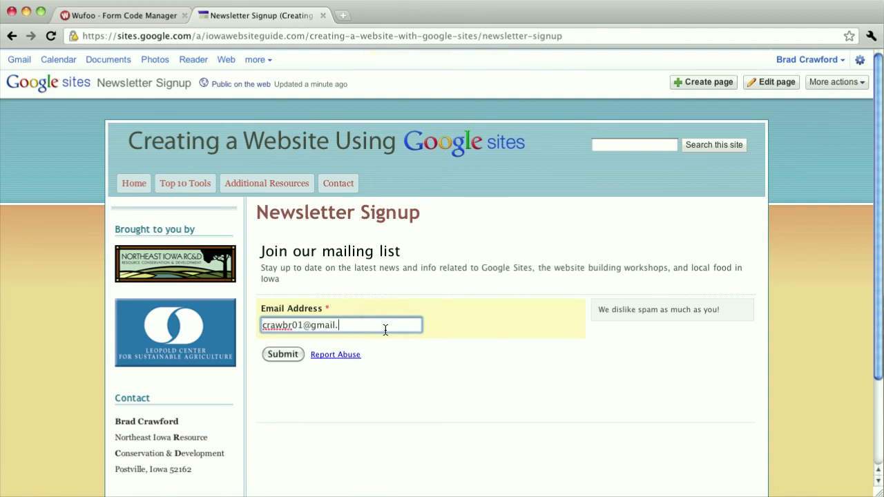
{"action": "left_click", "coordinate": [277, 353]}
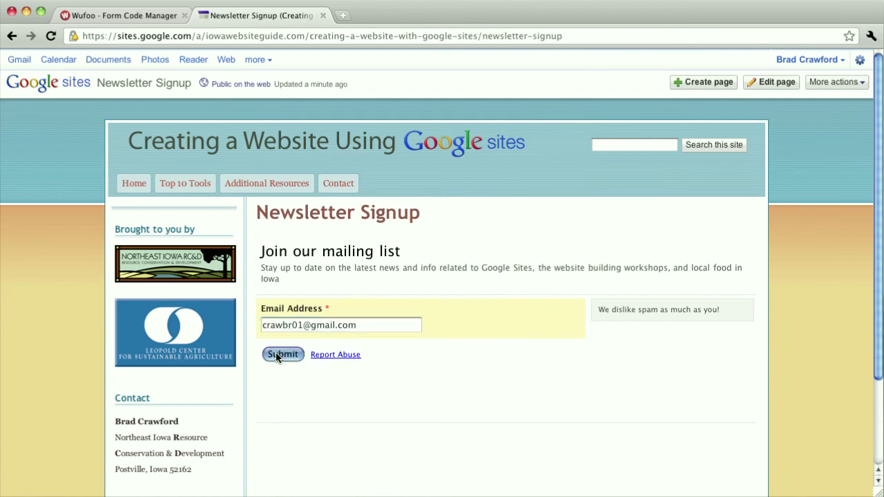
{"action": "scroll", "coordinate": [276, 357], "scroll_direction": "down", "scroll_amount": 3}
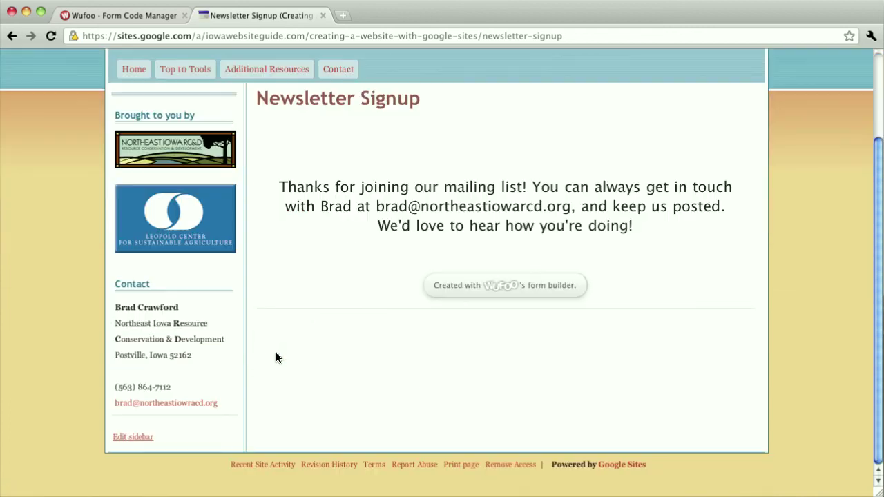